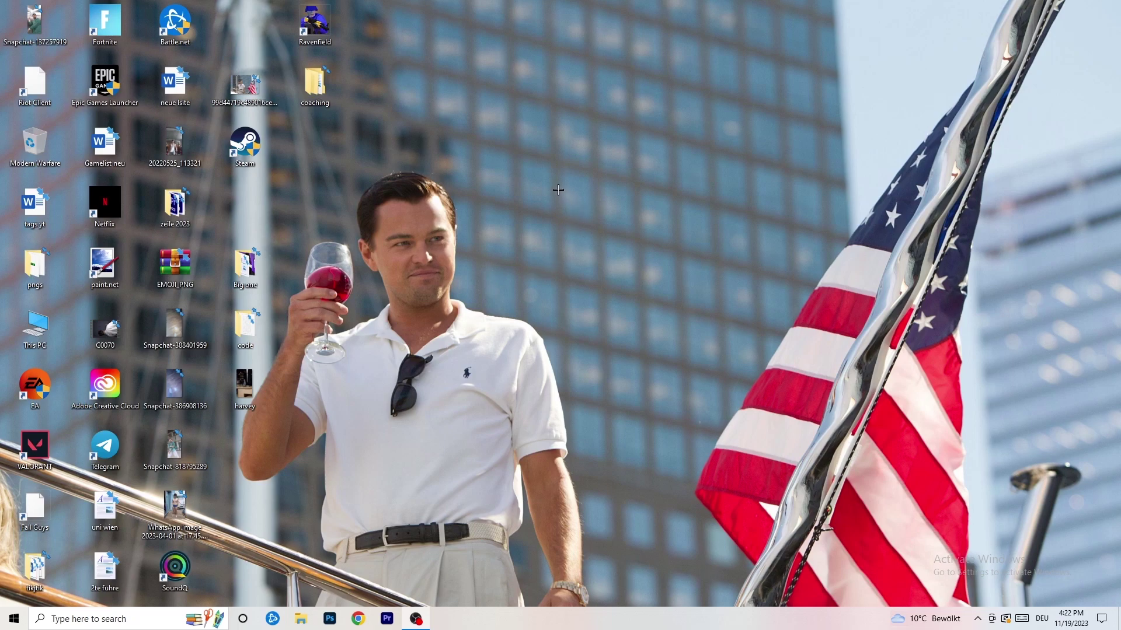
# Open Task Manager maximized and display its performance graphs.
pyautogui.moveTo(563, 626); pyautogui.dragTo(565, 590)
pyautogui.rightClick(540, 624)
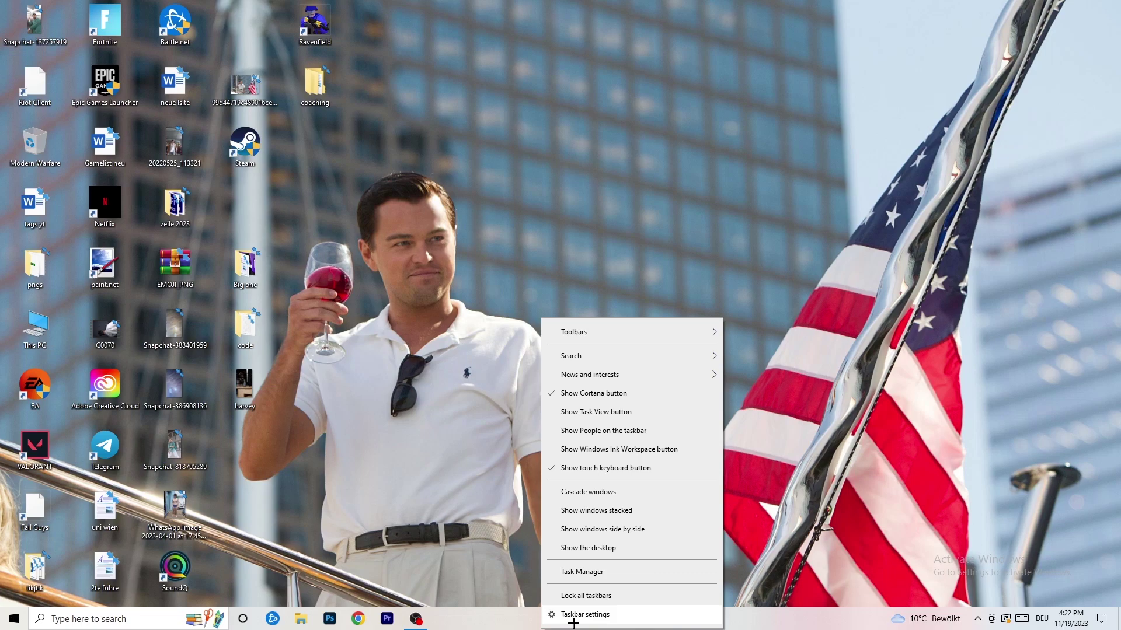
pyautogui.click(585, 573)
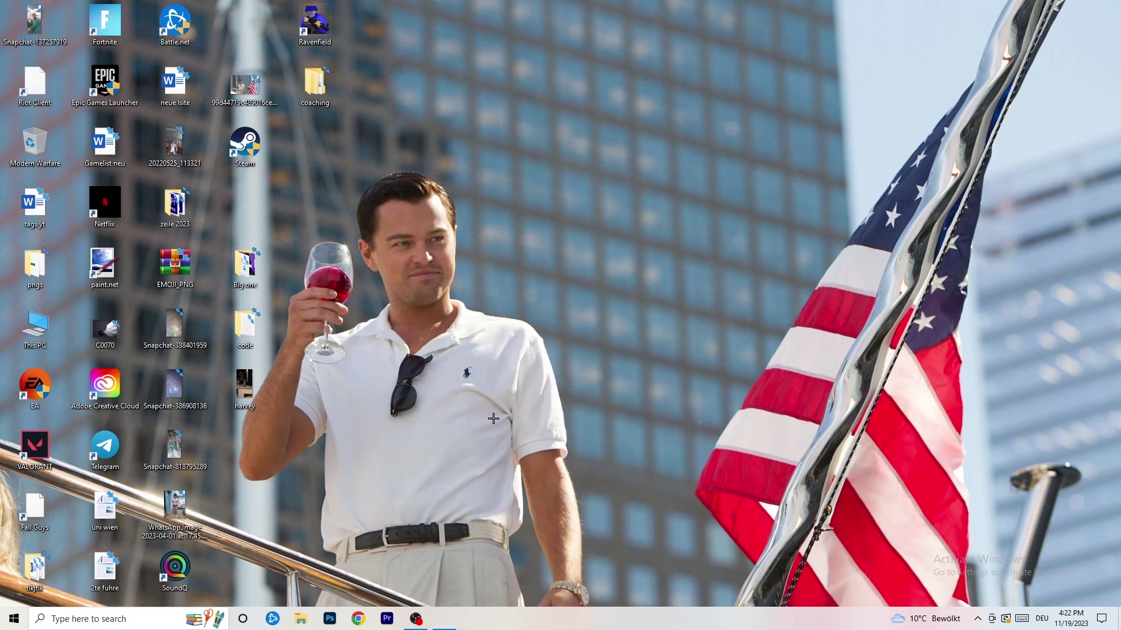
pyautogui.click(645, 30)
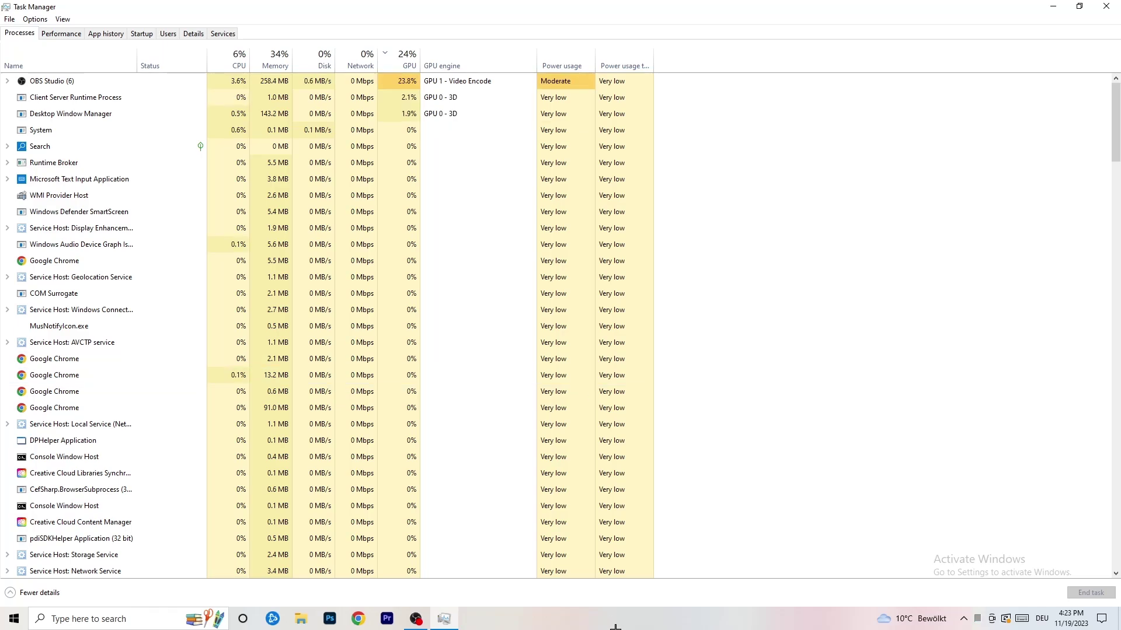
pyautogui.click(73, 38)
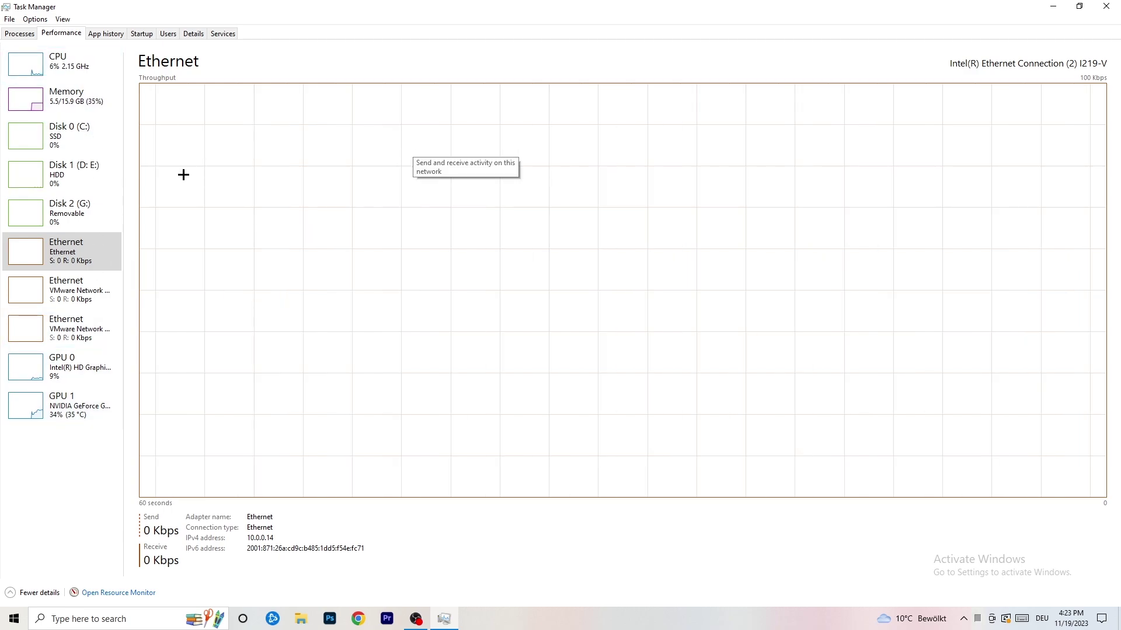
# Open Resource Monitor maximized and look through the CPU process list, checking the actions available for conhost.exe.
pyautogui.click(123, 593)
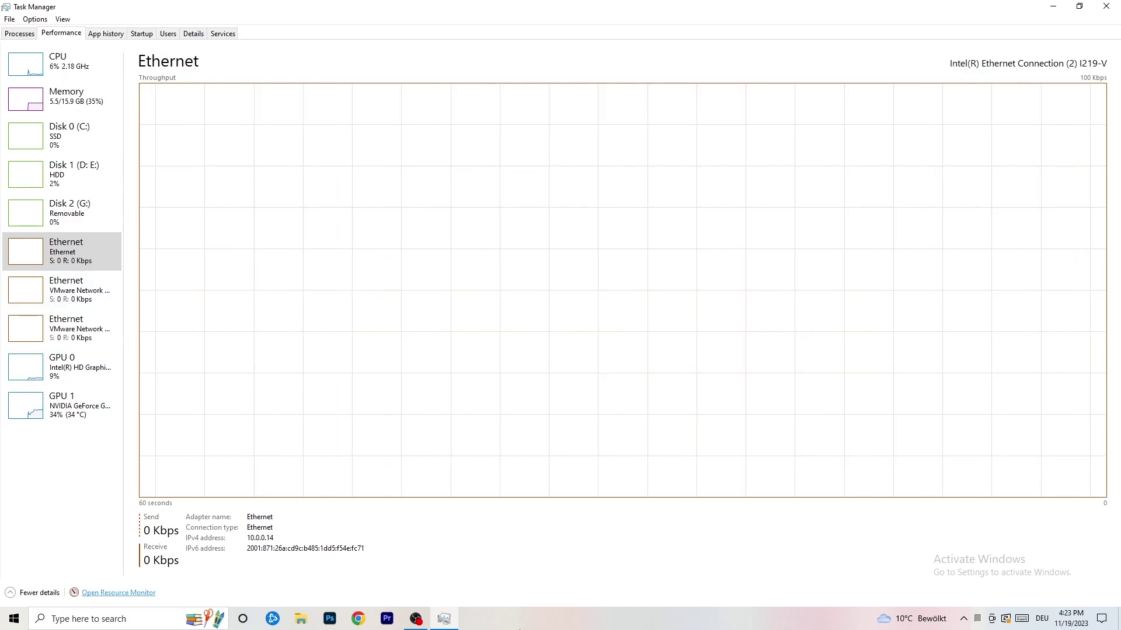
pyautogui.click(577, 32)
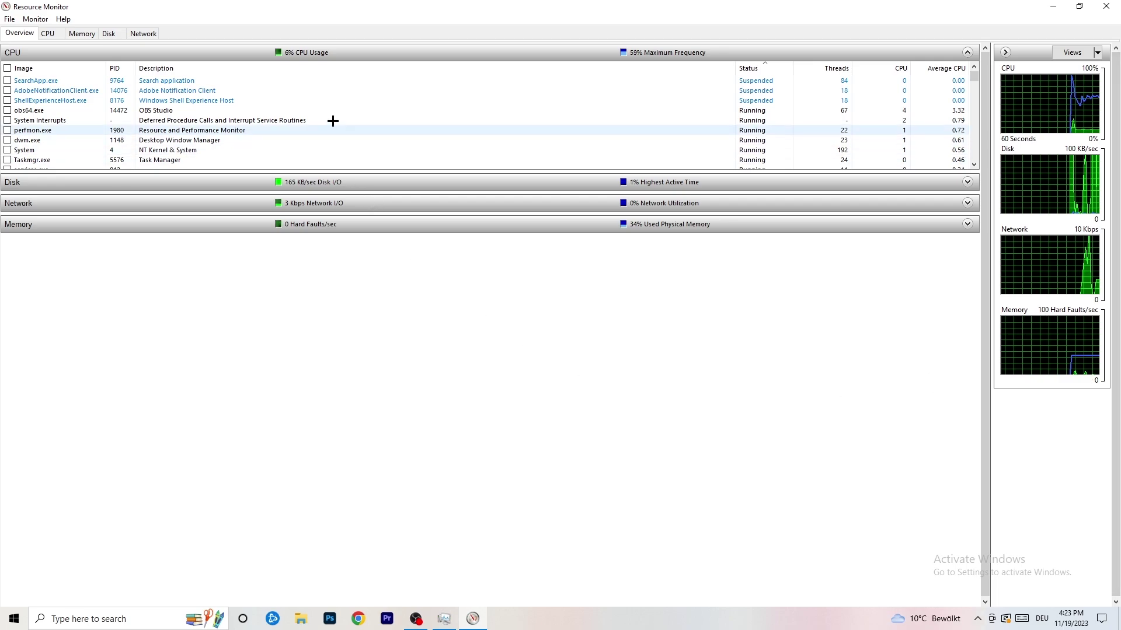
pyautogui.scroll(-5, 322, 122)
pyautogui.scroll(-10, 322, 122)
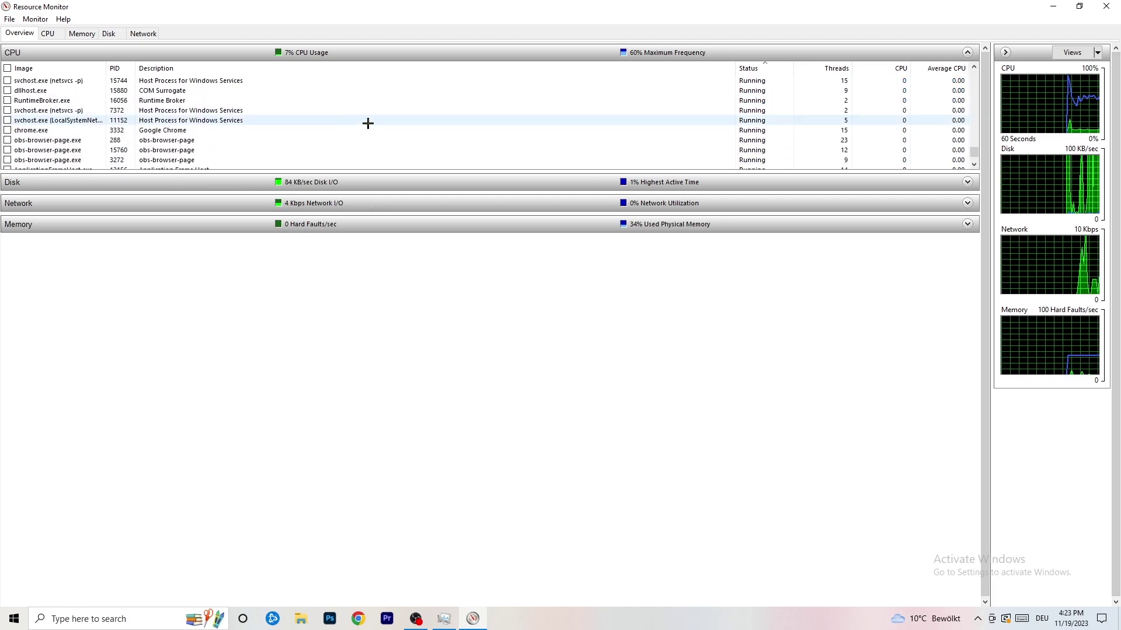
pyautogui.moveTo(973, 150); pyautogui.dragTo(966, 43)
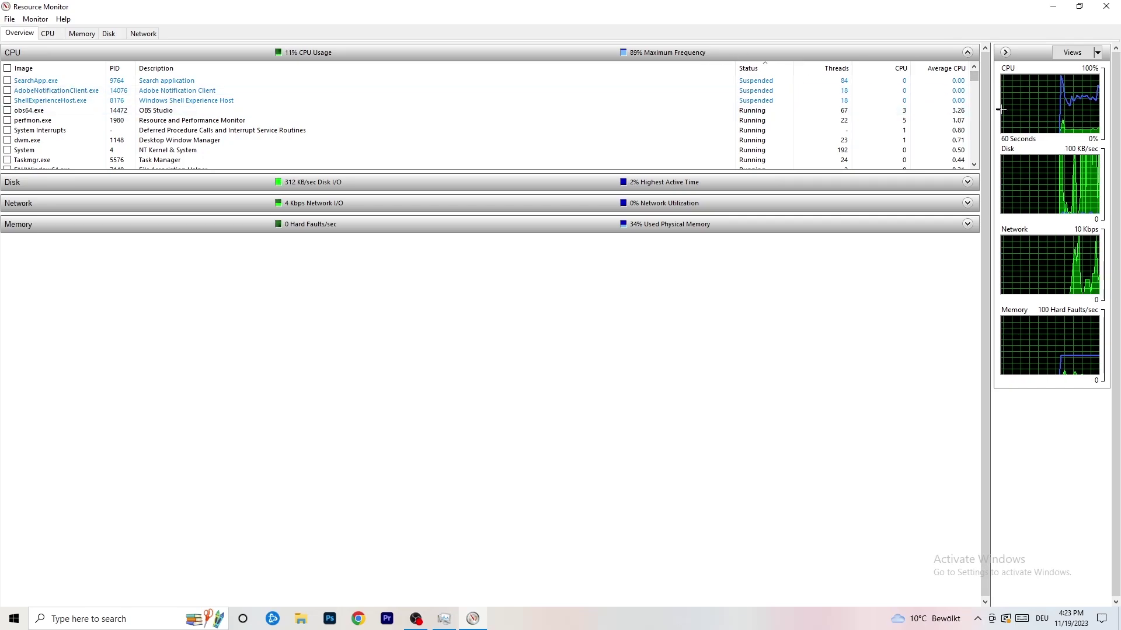
pyautogui.scroll(-5, 974, 93)
pyautogui.scroll(5, 963, 146)
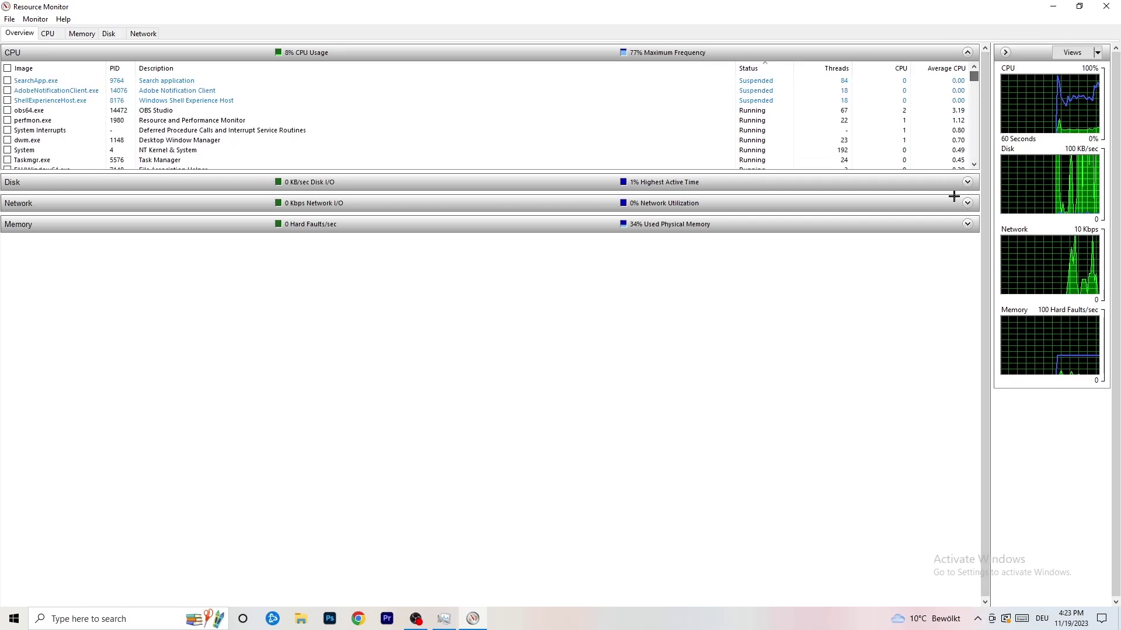
pyautogui.scroll(-5, 818, 122)
pyautogui.scroll(-3, 818, 128)
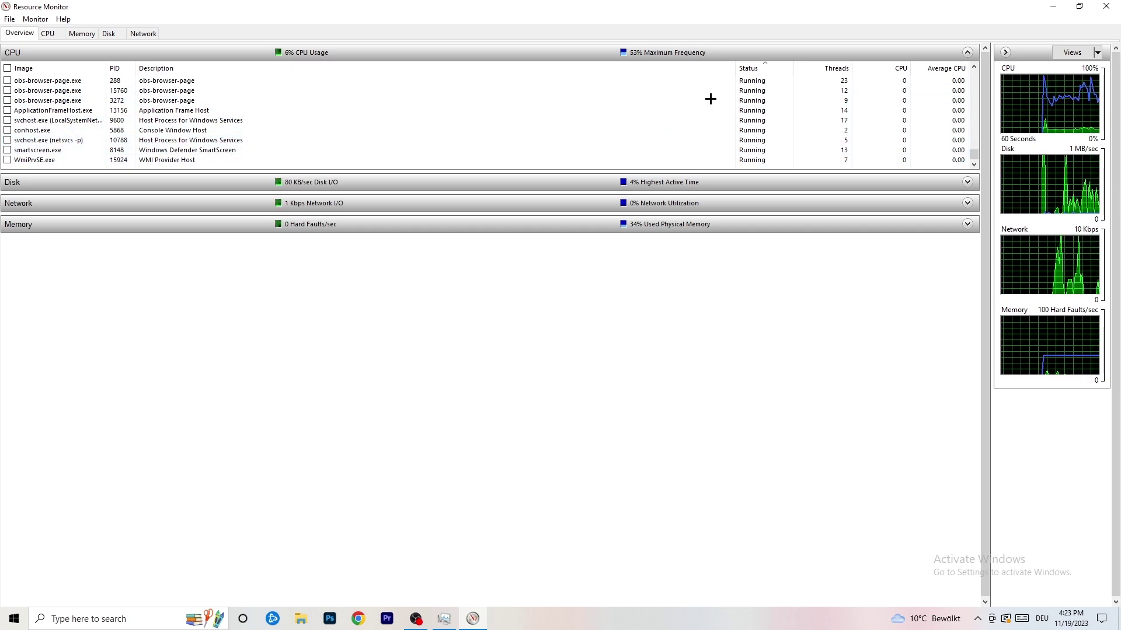
pyautogui.rightClick(667, 131)
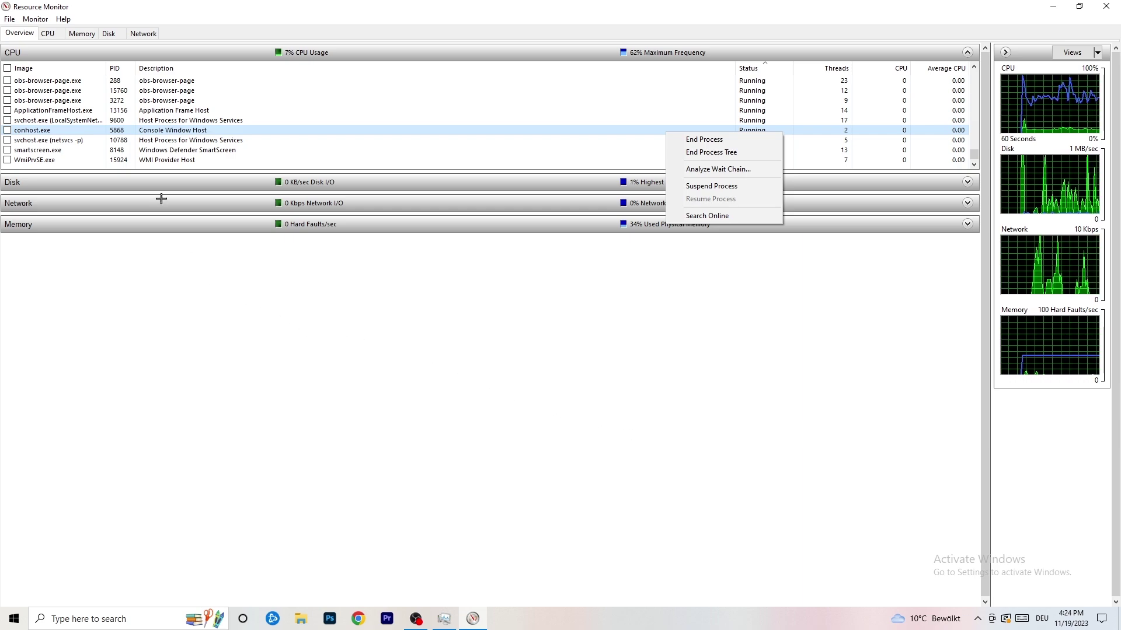
# Review the processes with network activity and close both Resource Monitor and Task Manager.
pyautogui.click(90, 25)
pyautogui.click(151, 35)
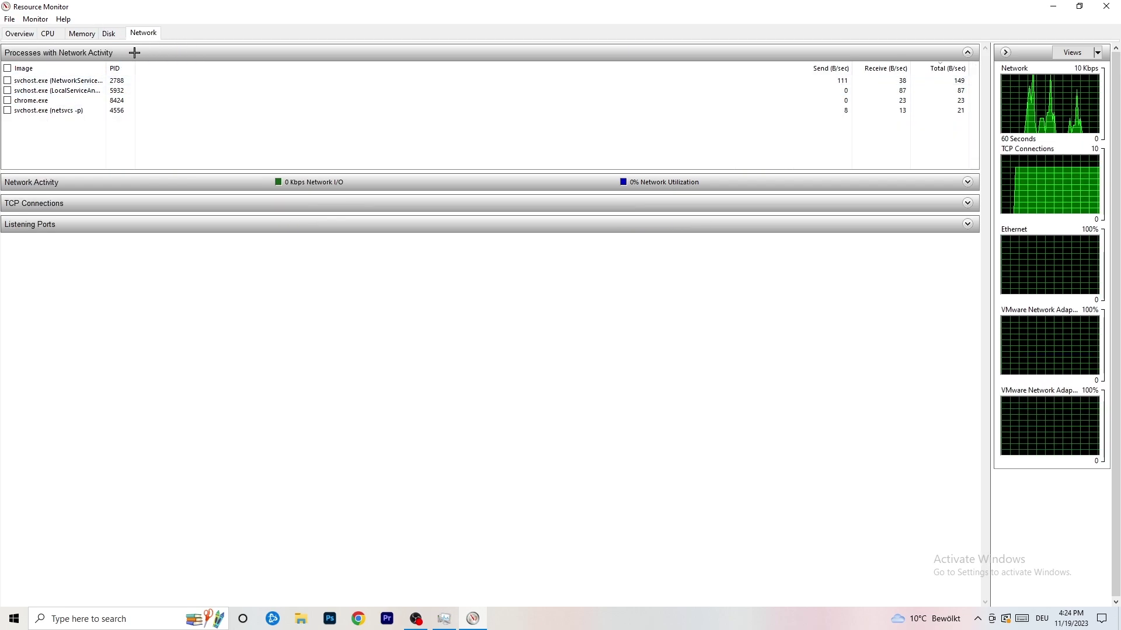
pyautogui.click(24, 33)
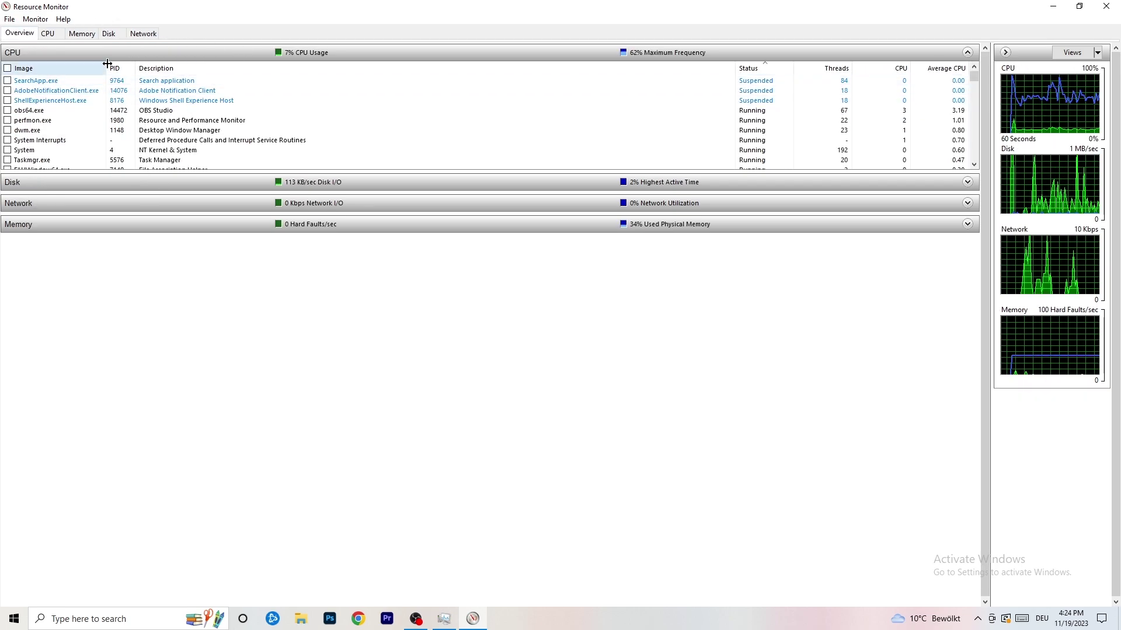
pyautogui.click(143, 33)
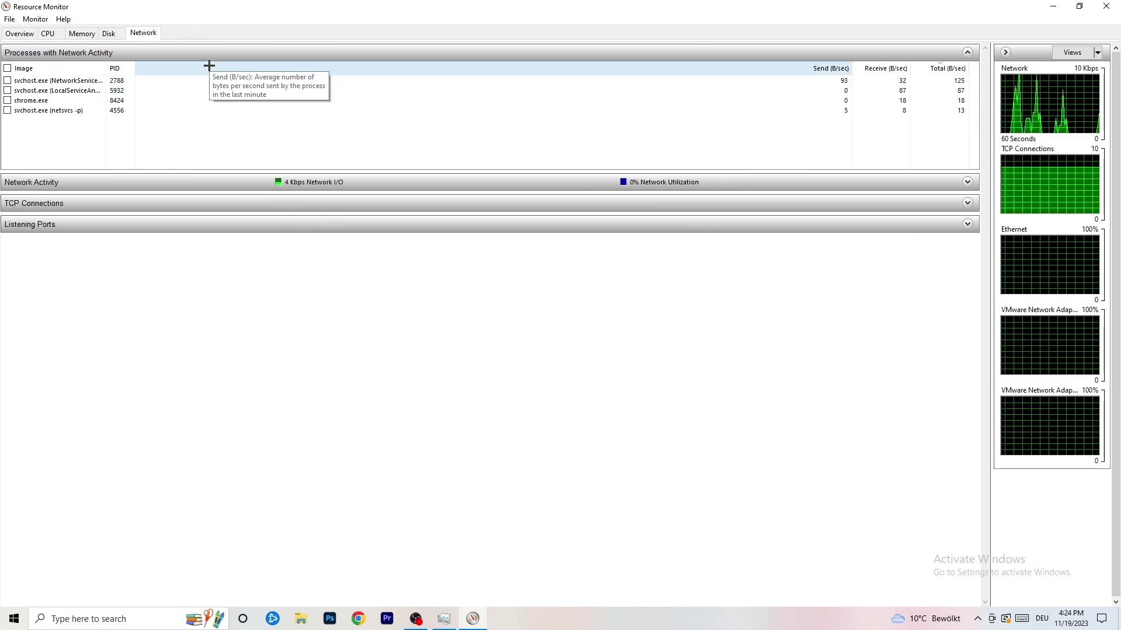
pyautogui.click(1105, 5)
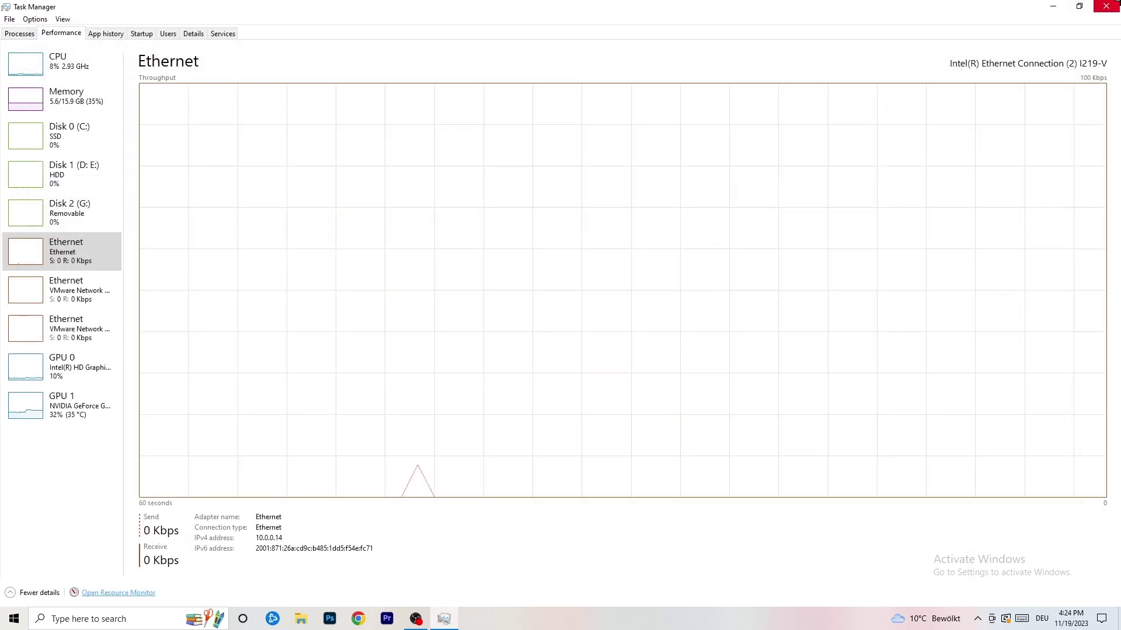
pyautogui.click(1106, 6)
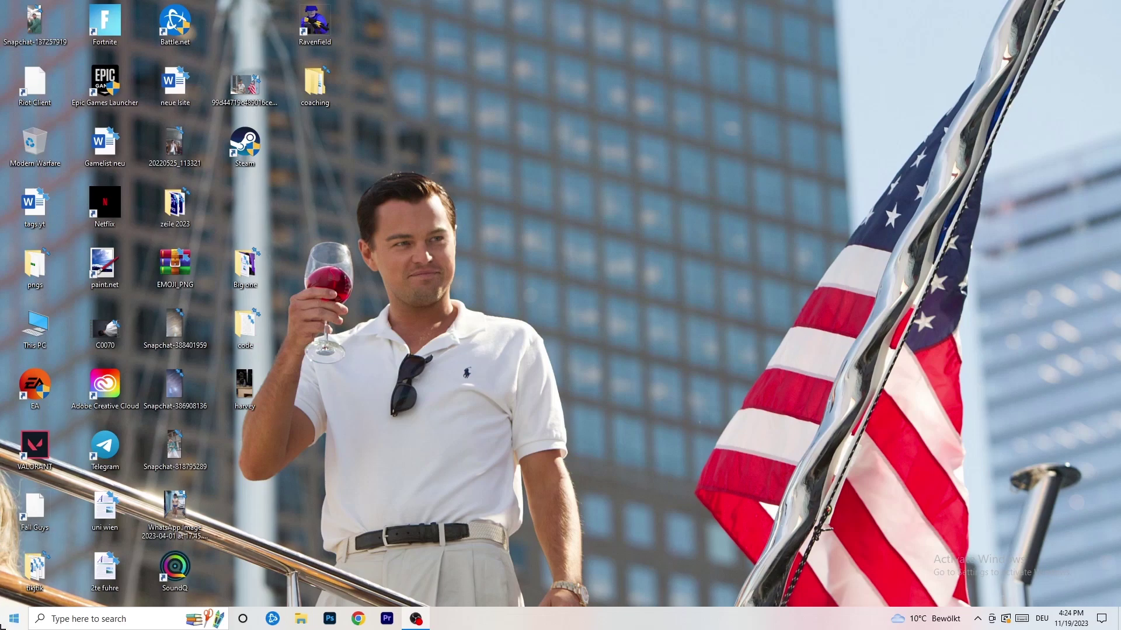
# Open the Network & Internet status page in Windows Settings.
pyautogui.press('super')
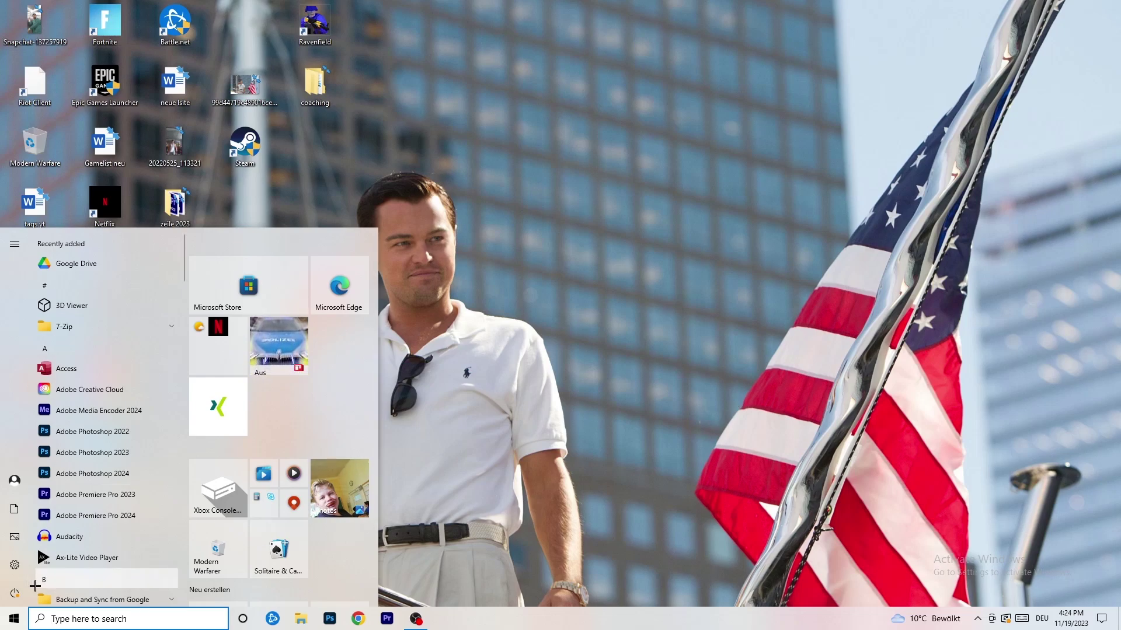
pyautogui.click(15, 565)
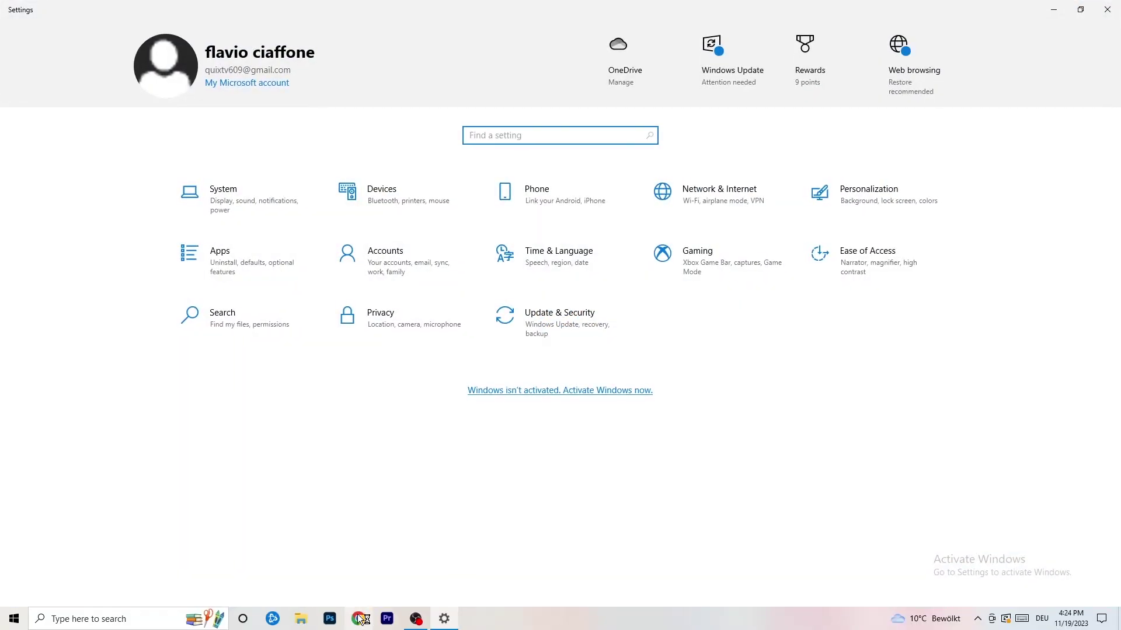
pyautogui.click(742, 196)
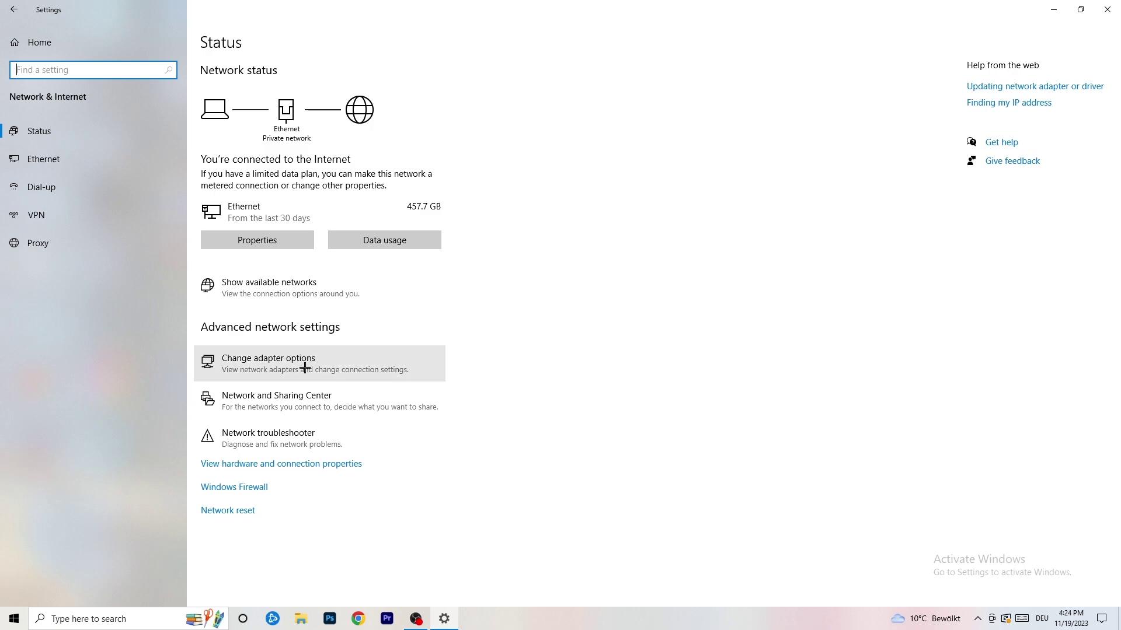
# Start the network troubleshooter for all network adapters and close it during problem detection.
pyautogui.click(291, 444)
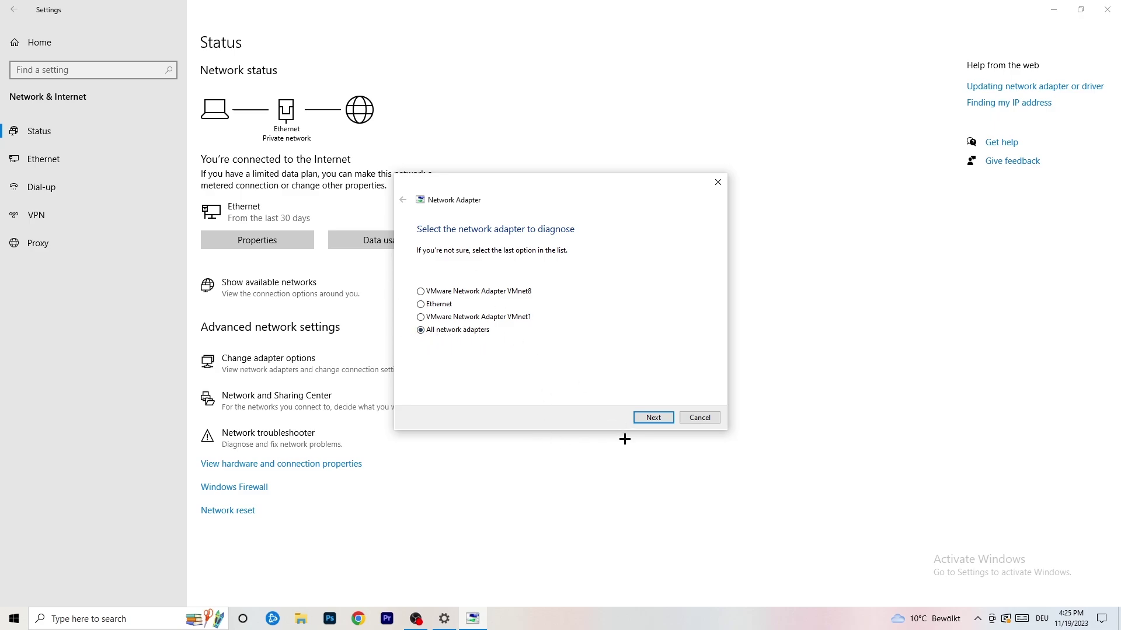
pyautogui.click(653, 418)
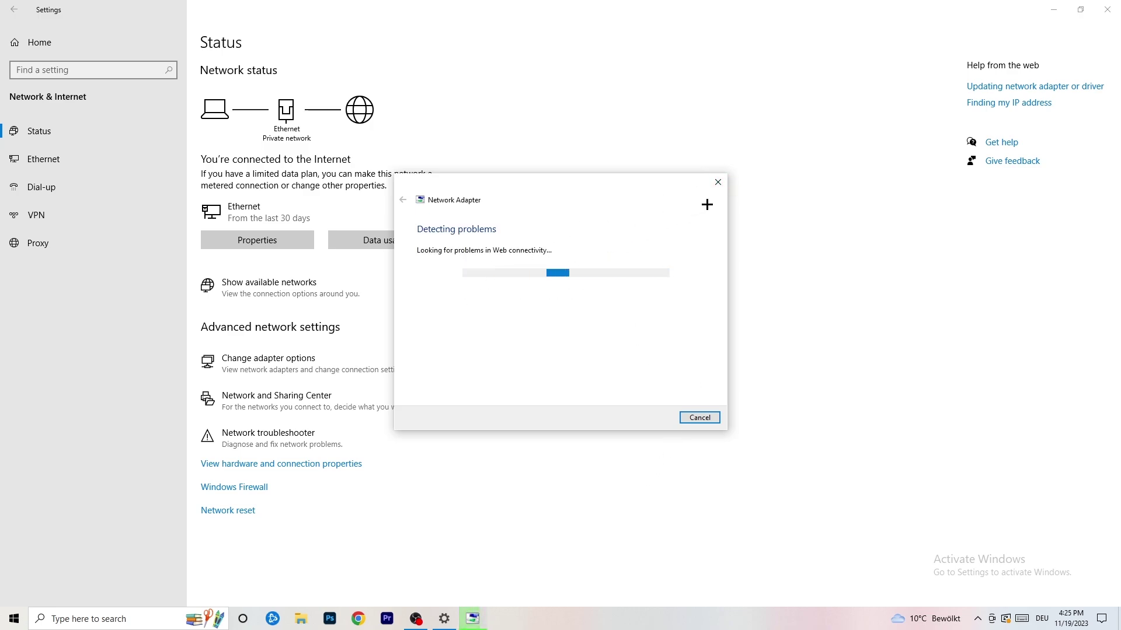
pyautogui.click(717, 183)
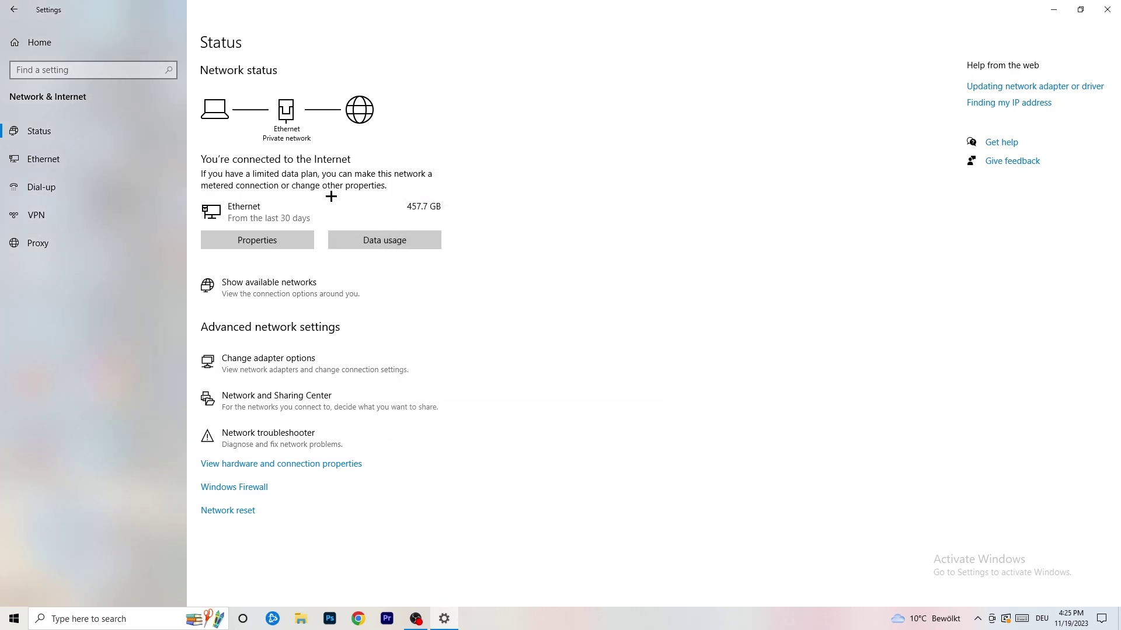
# Restart the Ethernet adapter in the adapter options by disabling and re-enabling it, and close Network Connections.
pyautogui.click(299, 368)
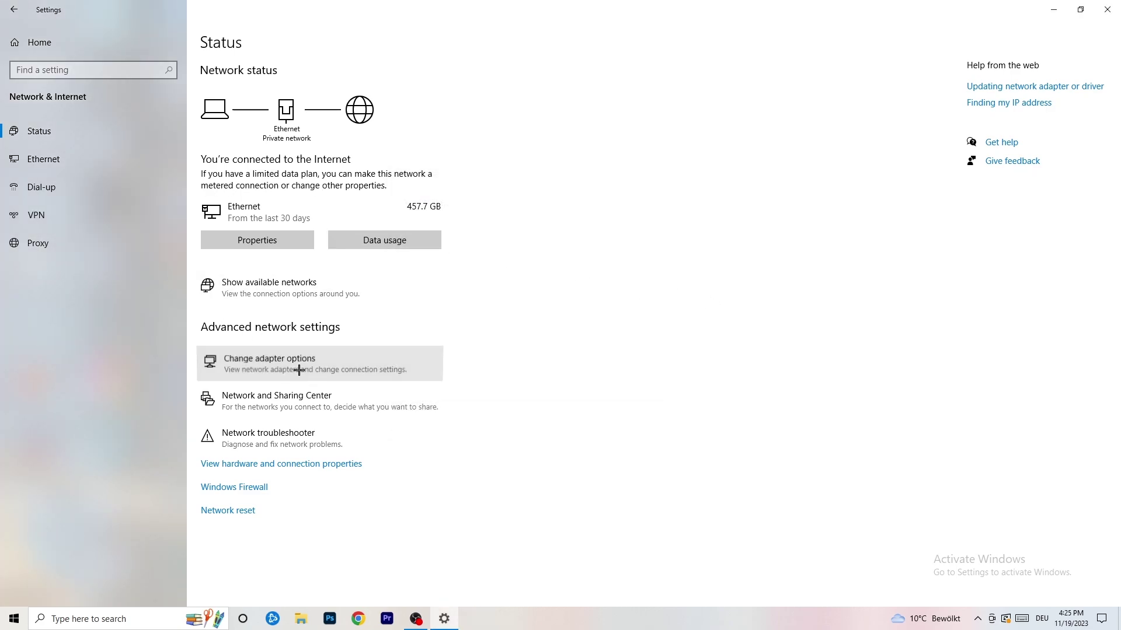
pyautogui.click(820, 93)
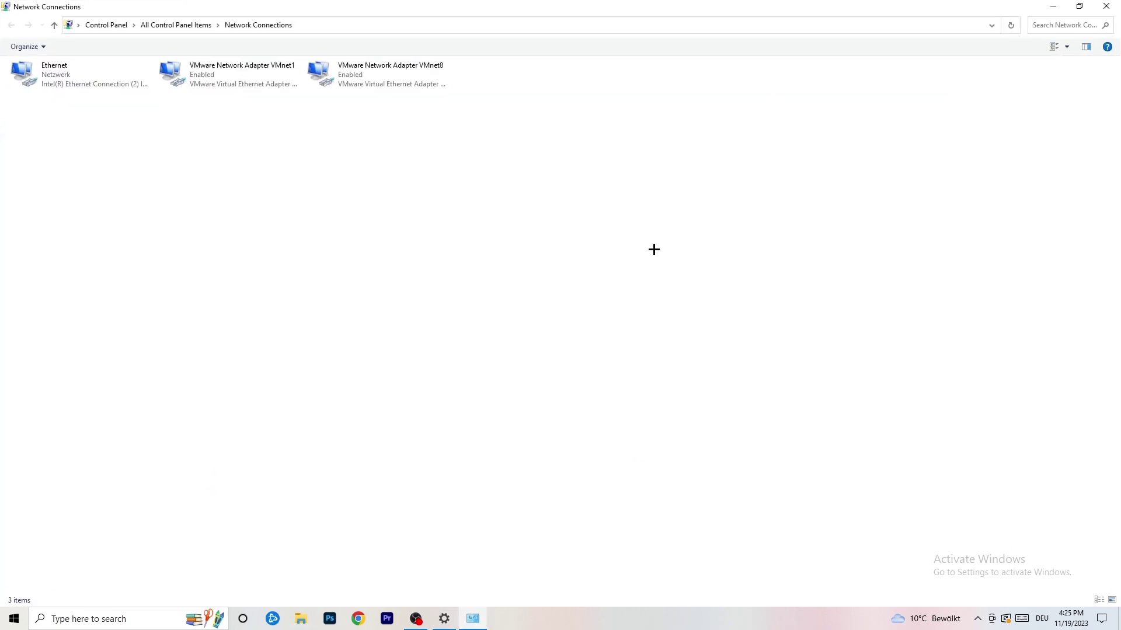
pyautogui.click(77, 74)
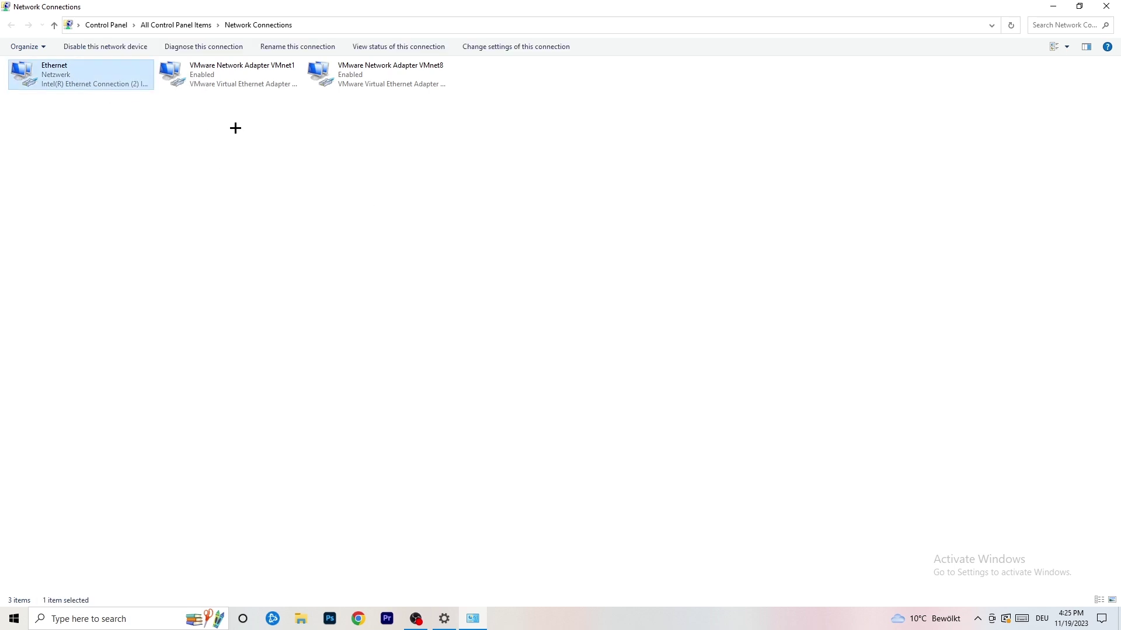
pyautogui.rightClick(95, 70)
pyautogui.click(131, 78)
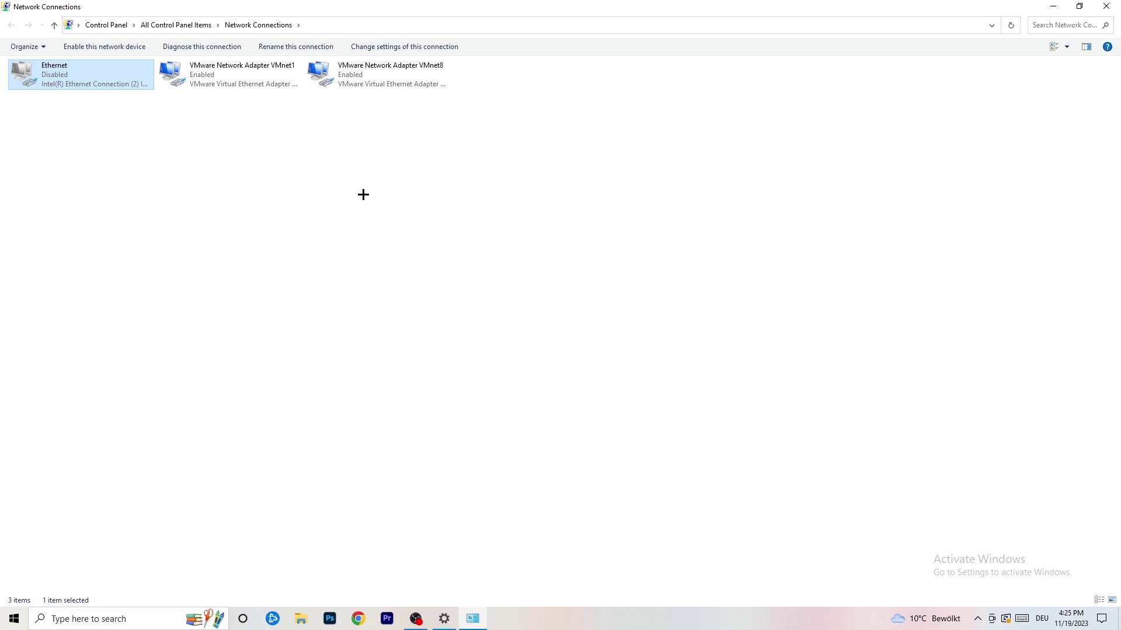
pyautogui.rightClick(58, 84)
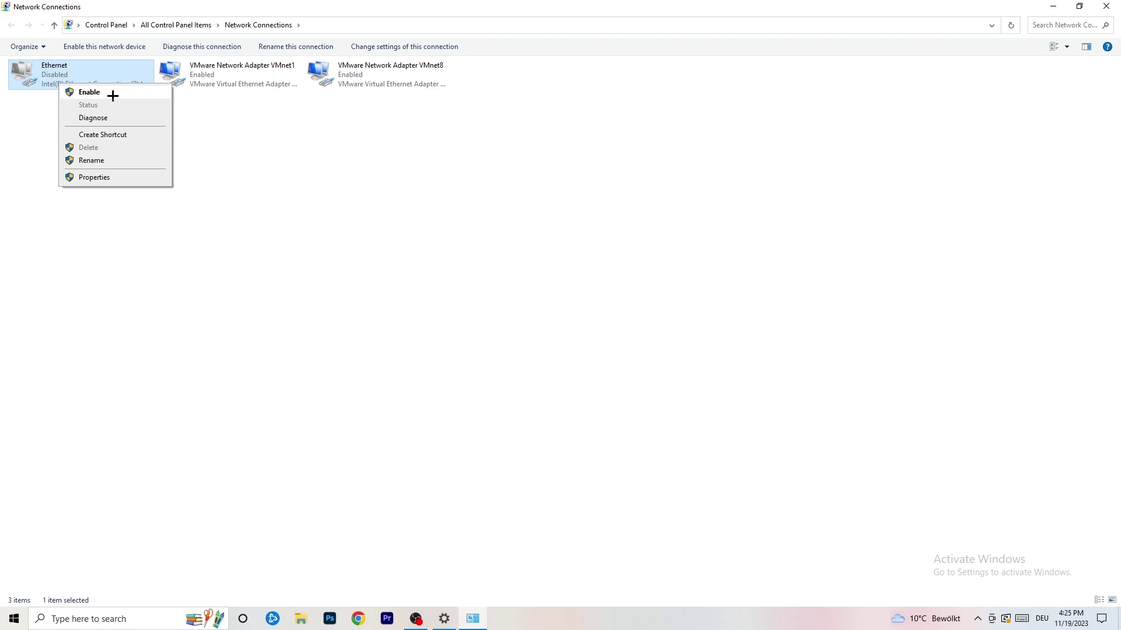
pyautogui.click(113, 93)
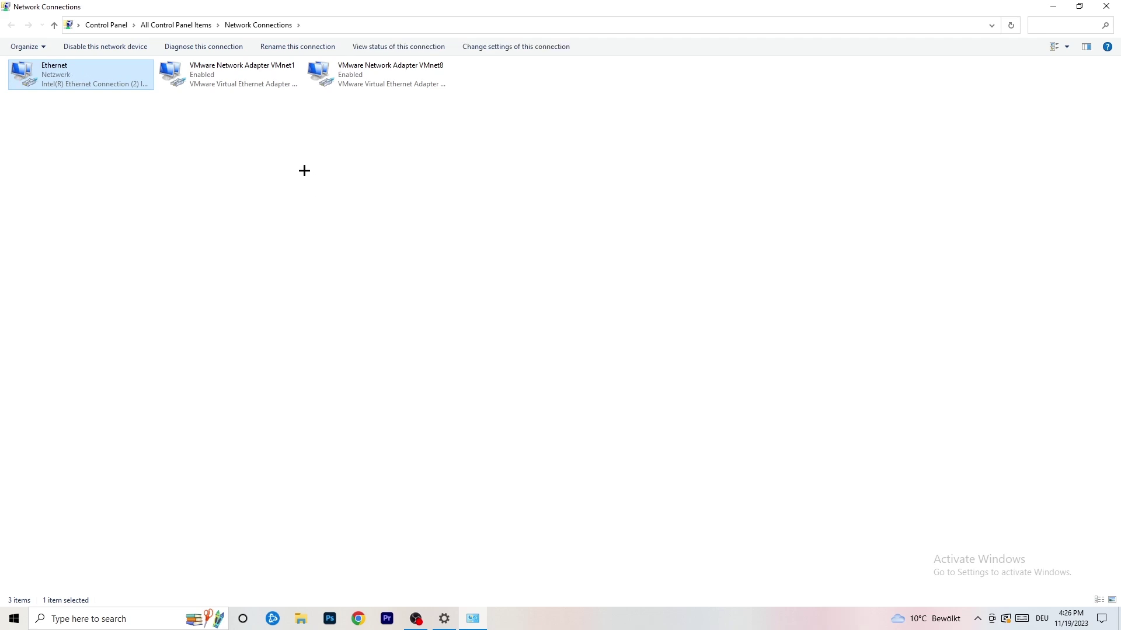
pyautogui.click(1104, 9)
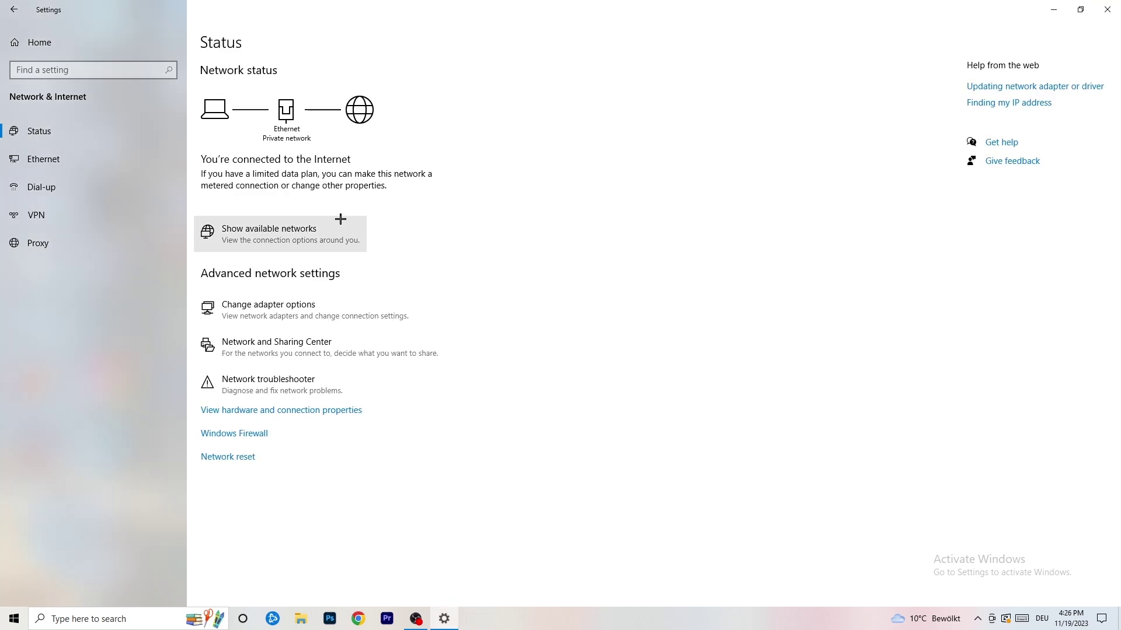
# Open the properties of the active Ethernet connection through the Network and Sharing Center.
pyautogui.click(332, 352)
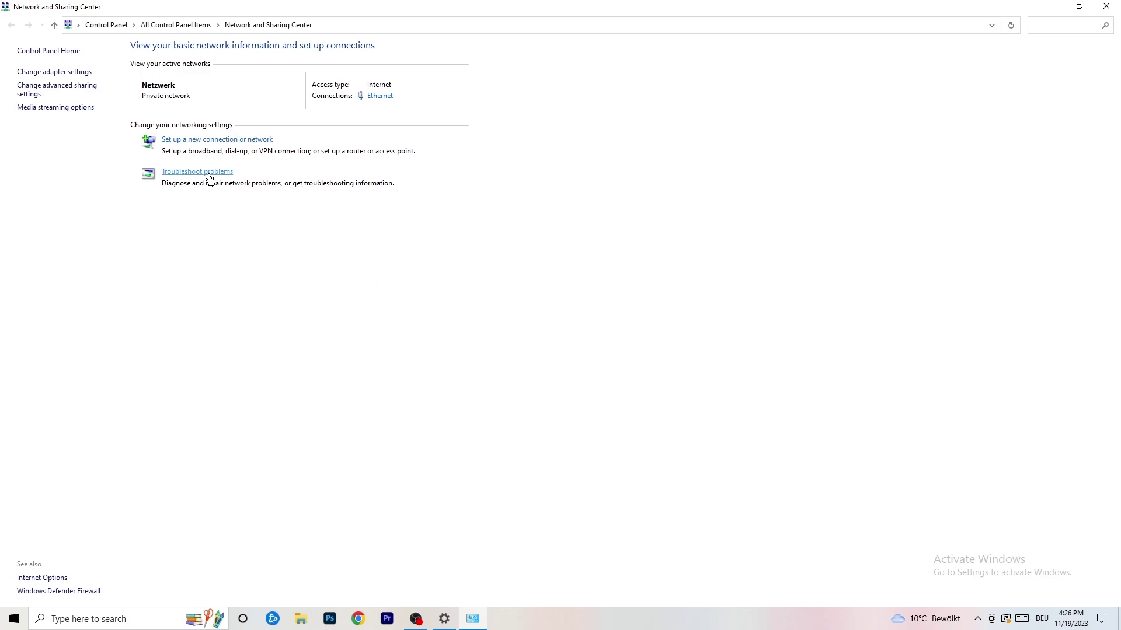
pyautogui.click(383, 98)
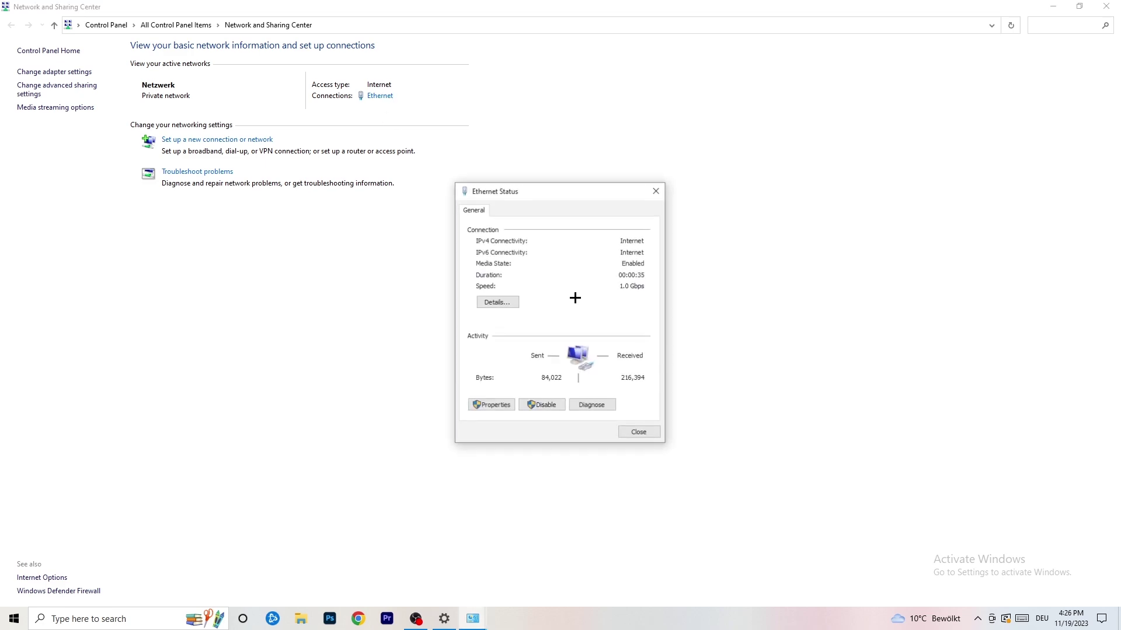
pyautogui.moveTo(558, 185); pyautogui.dragTo(287, 115)
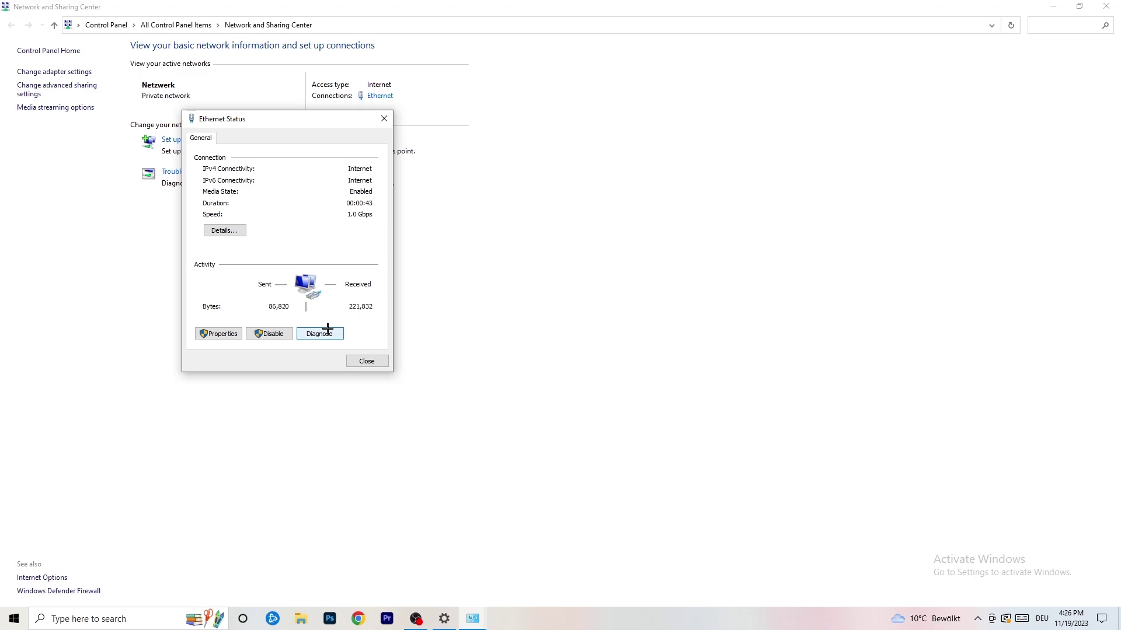
pyautogui.click(230, 332)
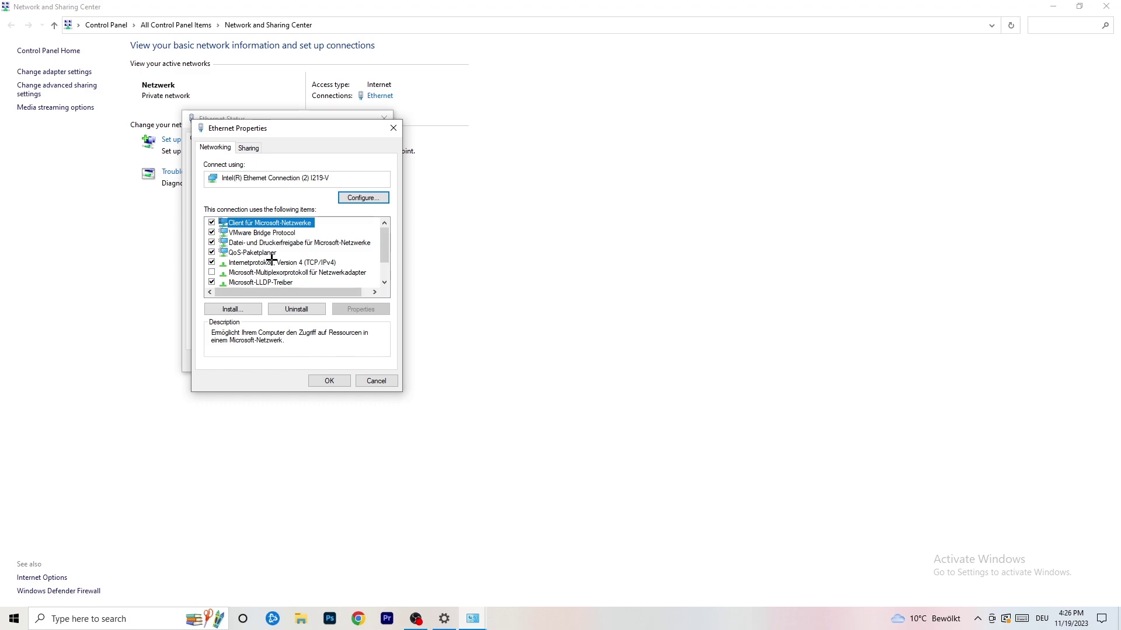
# Try the manual IP address and DNS server options in the Ethernet connection's TCP/IPv4 properties, and discard the changes.
pyautogui.scroll(-1, 270, 262)
pyautogui.scroll(1, 272, 258)
pyautogui.scroll(-1, 273, 257)
pyautogui.scroll(1, 275, 256)
pyautogui.doubleClick(266, 262)
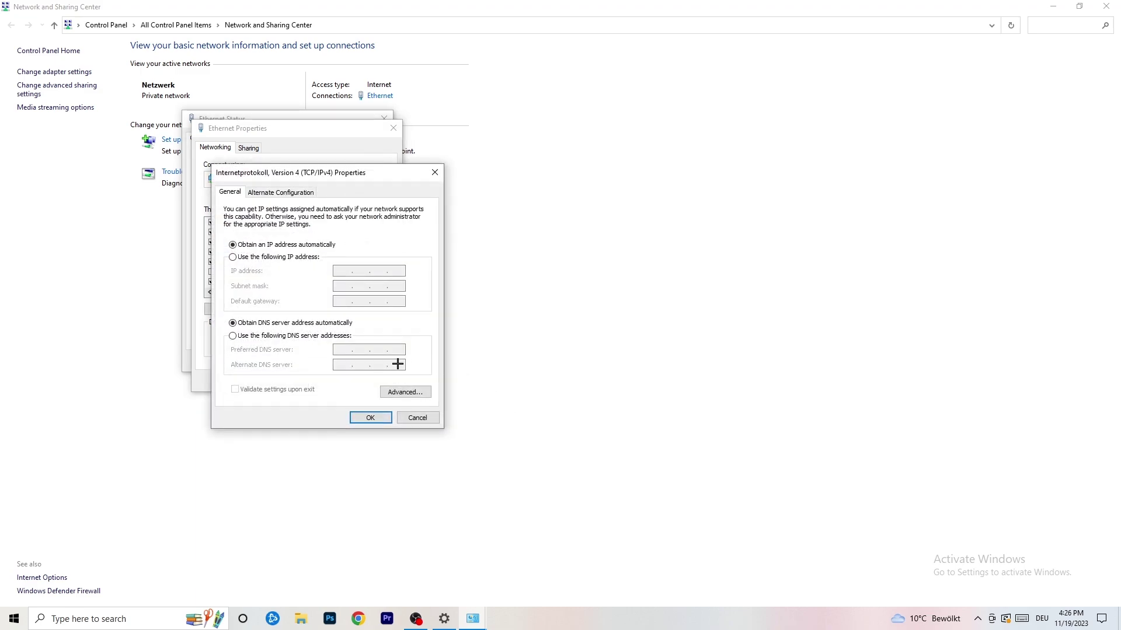
pyautogui.click(237, 259)
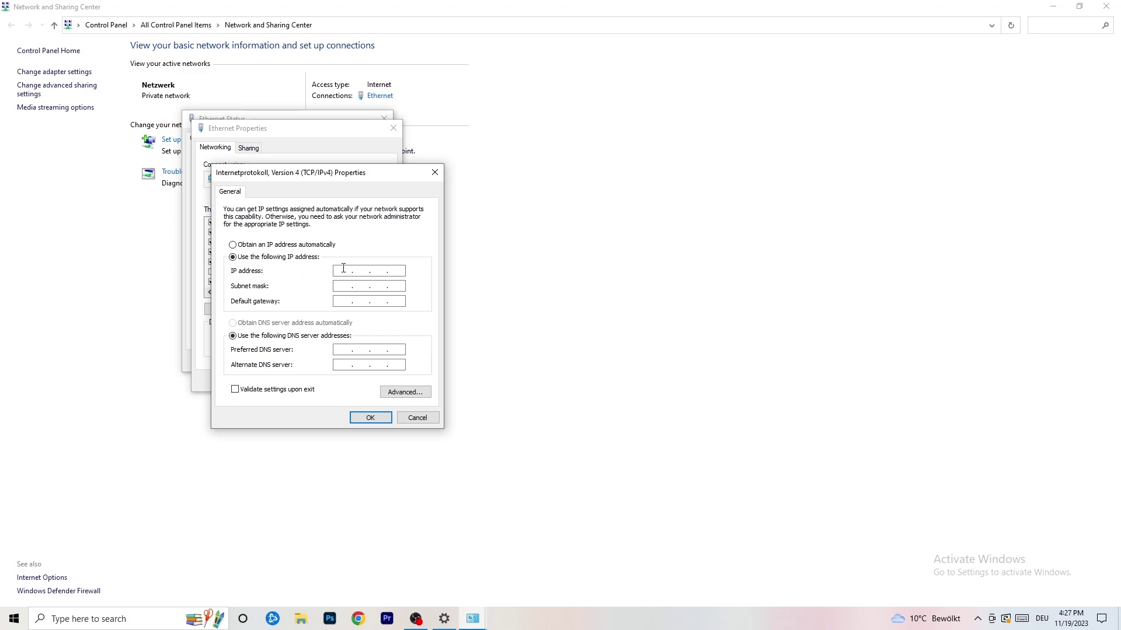
pyautogui.click(343, 271)
pyautogui.click(435, 171)
# Close the Ethernet properties, the Ethernet status and the Network and Sharing Center.
pyautogui.click(393, 127)
pyautogui.click(383, 118)
pyautogui.click(1106, 6)
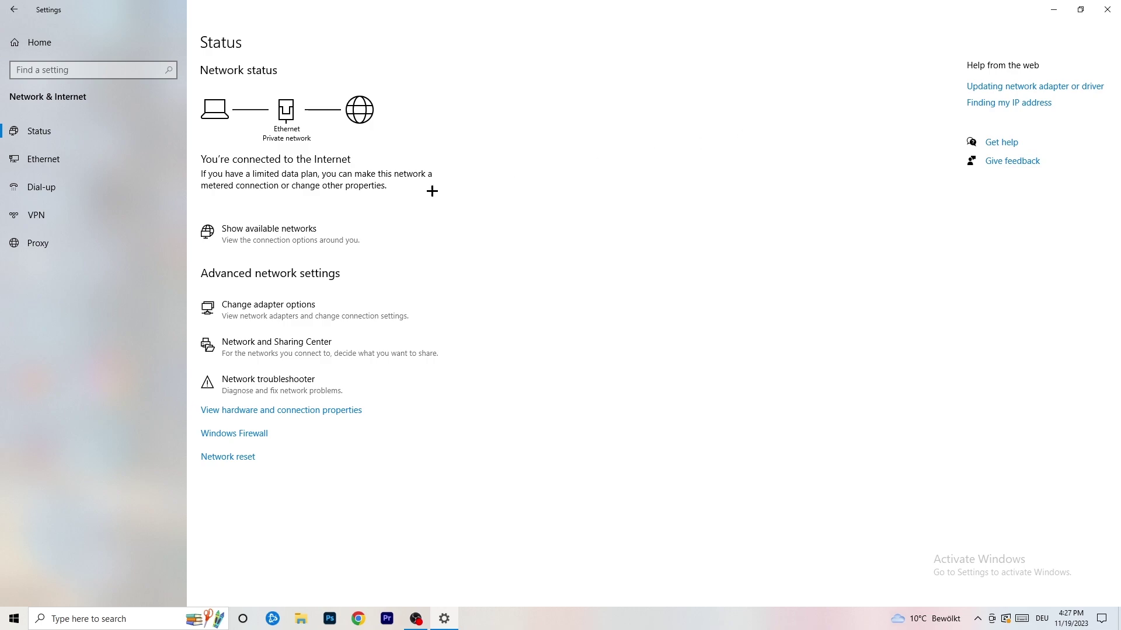
# Show the available networks, go from there to the Network & Internet settings, and close Settings.
pyautogui.click(294, 229)
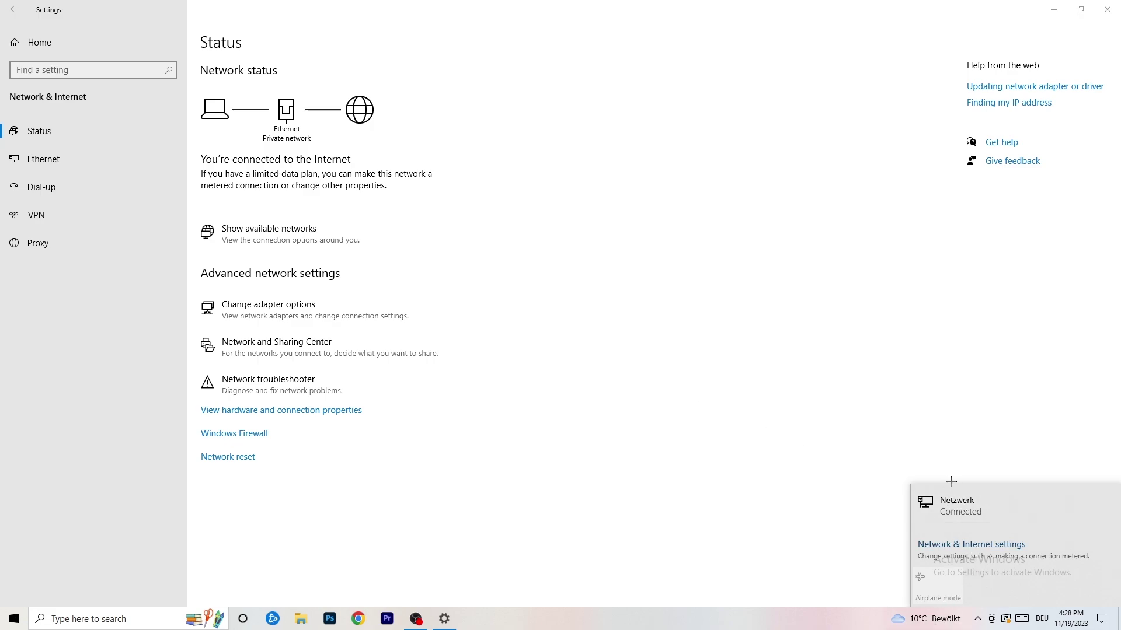
pyautogui.click(958, 544)
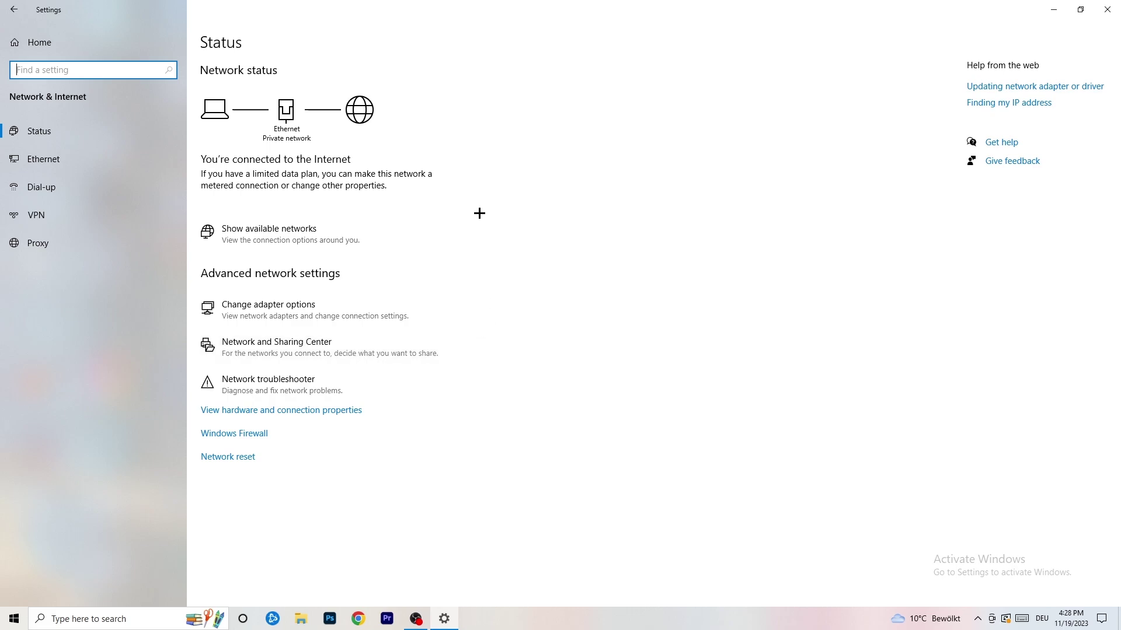
pyautogui.click(1106, 9)
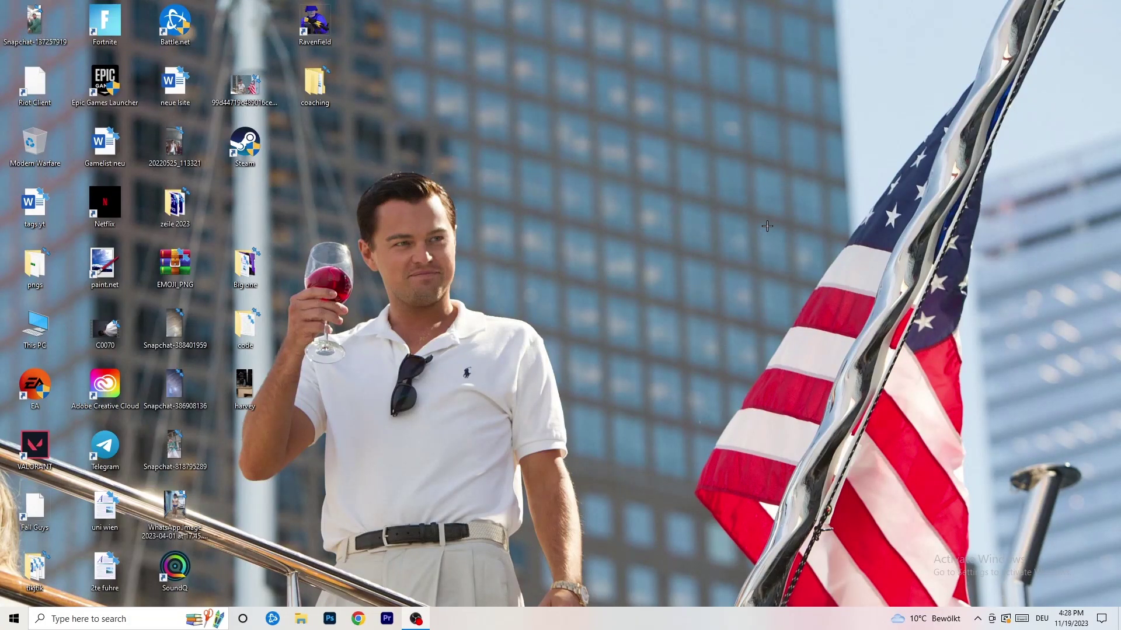
# Check the Windows Update status under Update & Security in Windows Settings, and close Settings.
pyautogui.click(14, 619)
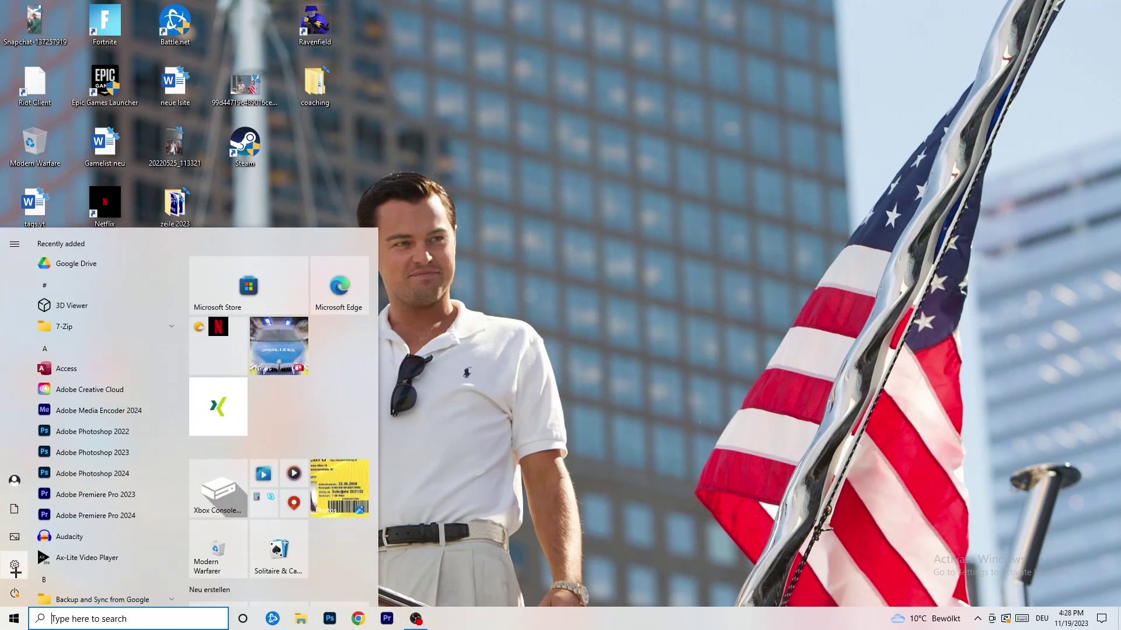
pyautogui.click(14, 575)
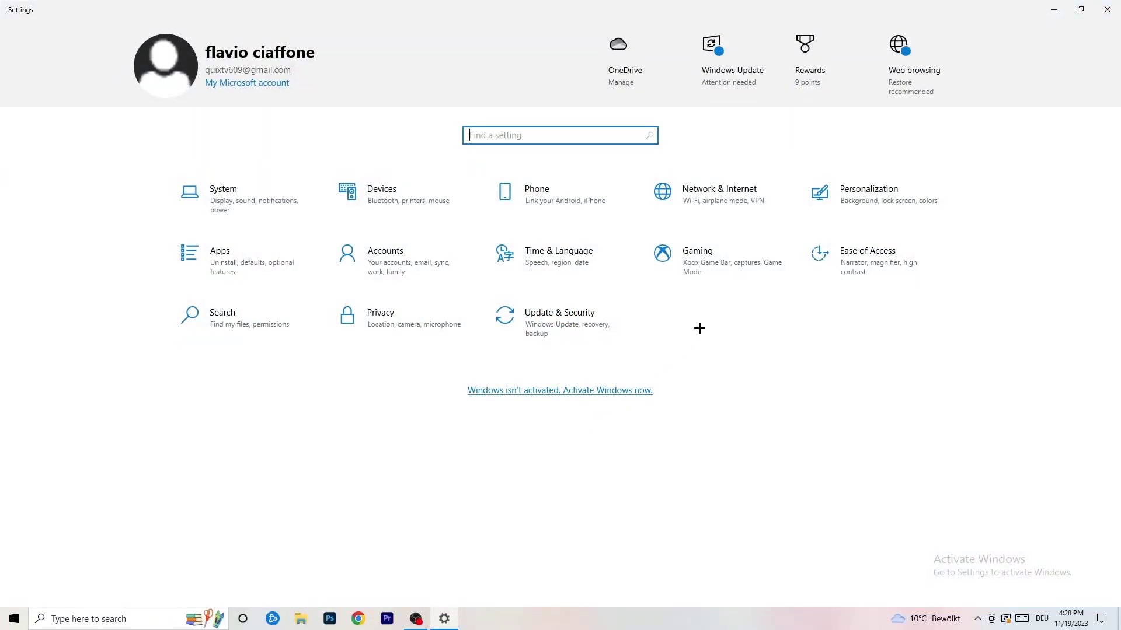
pyautogui.click(559, 324)
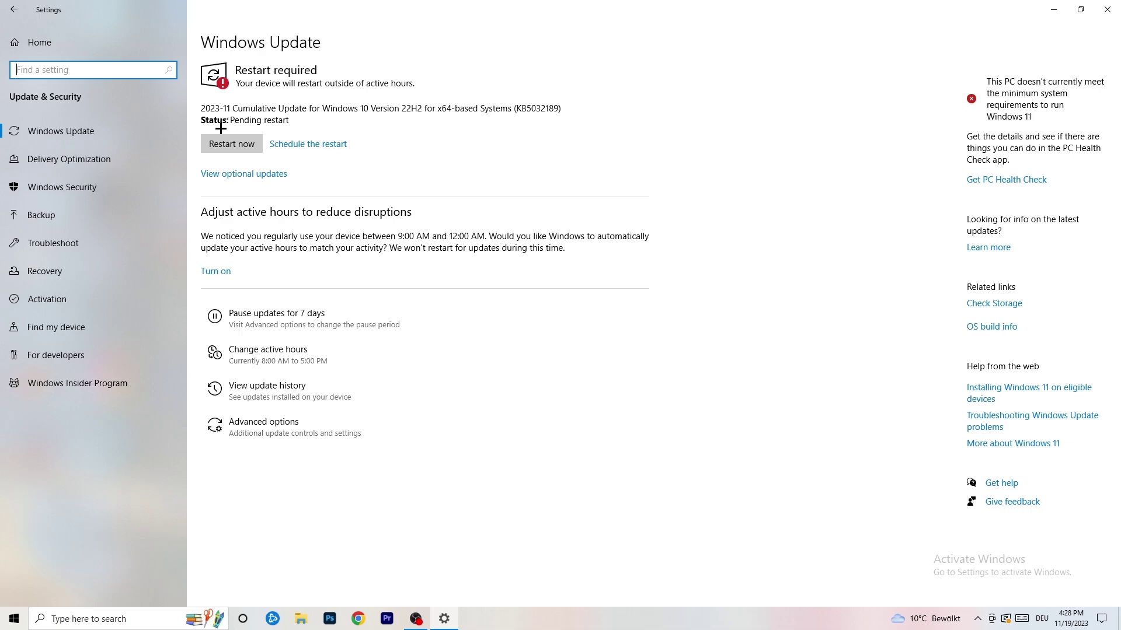
pyautogui.click(1107, 9)
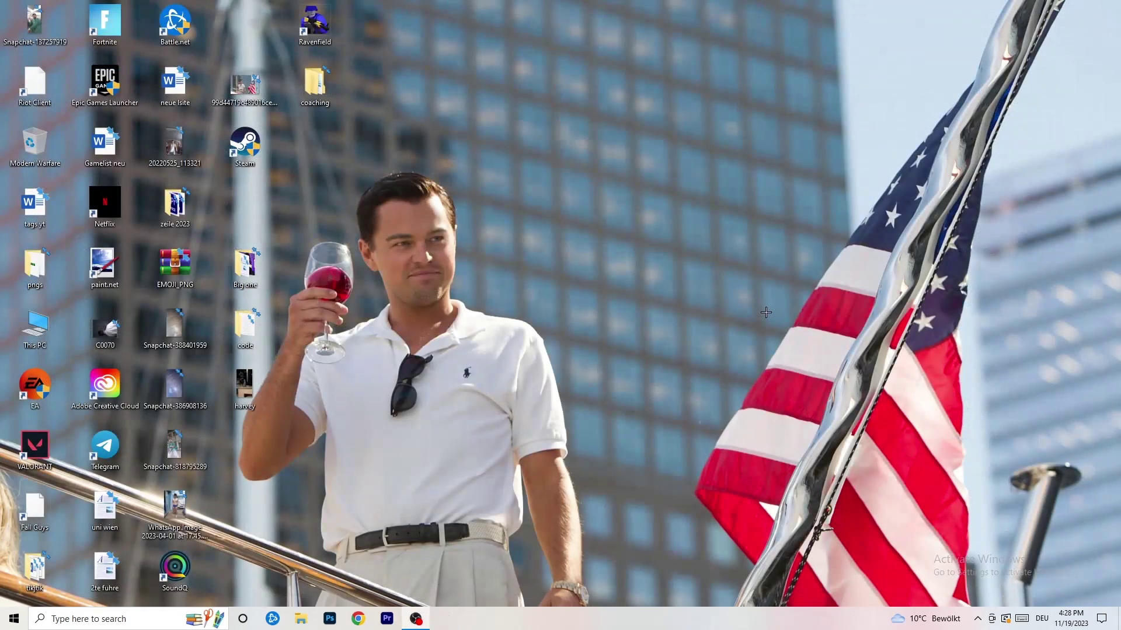